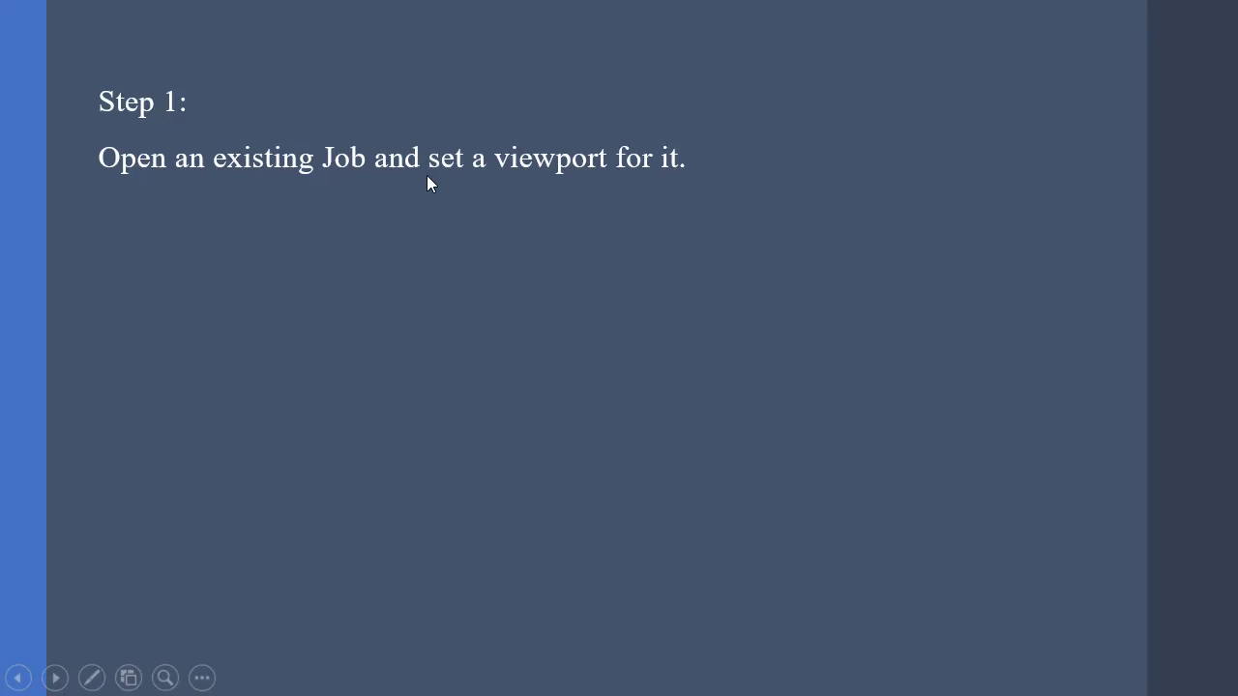
Advance the slide animation to show Step 2, obtaining data from a predefined SET.
{"action": "left_click", "coordinate": [522, 187]}
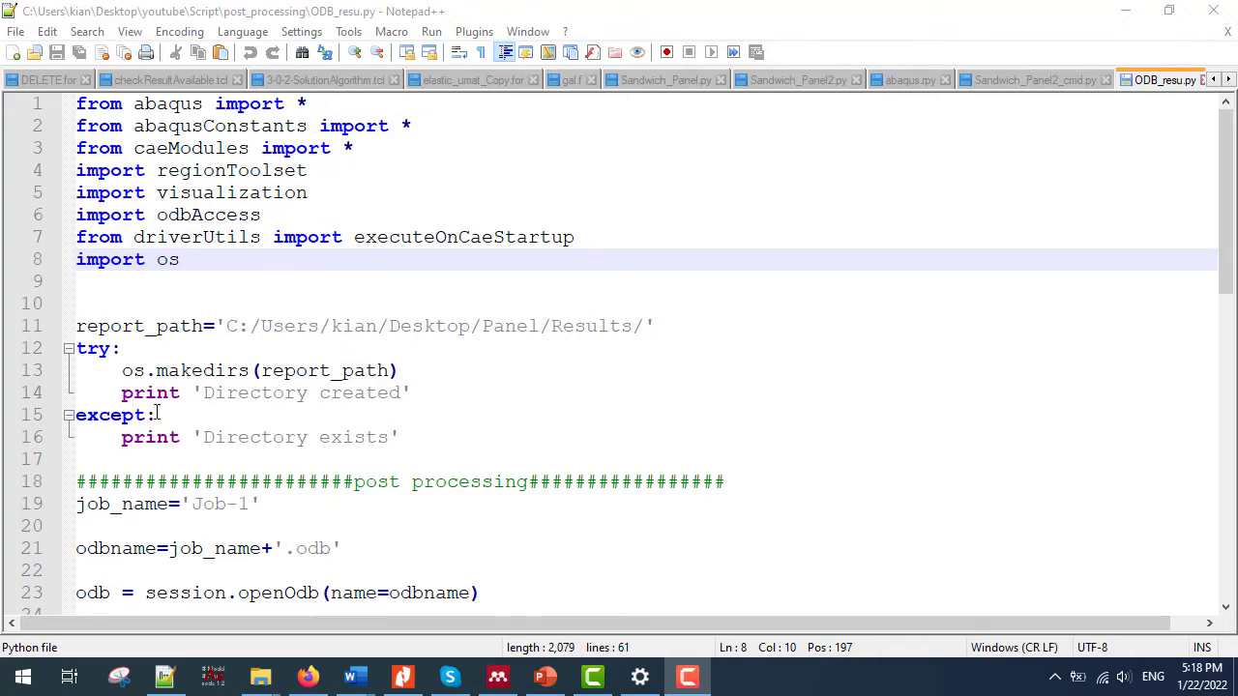
Highlight the session.openOdb call on line 23 and the viewport setup lines 26–28.
{"action": "scroll", "coordinate": [195, 414], "scroll_direction": "down", "scroll_amount": 2}
{"action": "scroll", "coordinate": [195, 414], "scroll_direction": "down", "scroll_amount": 3}
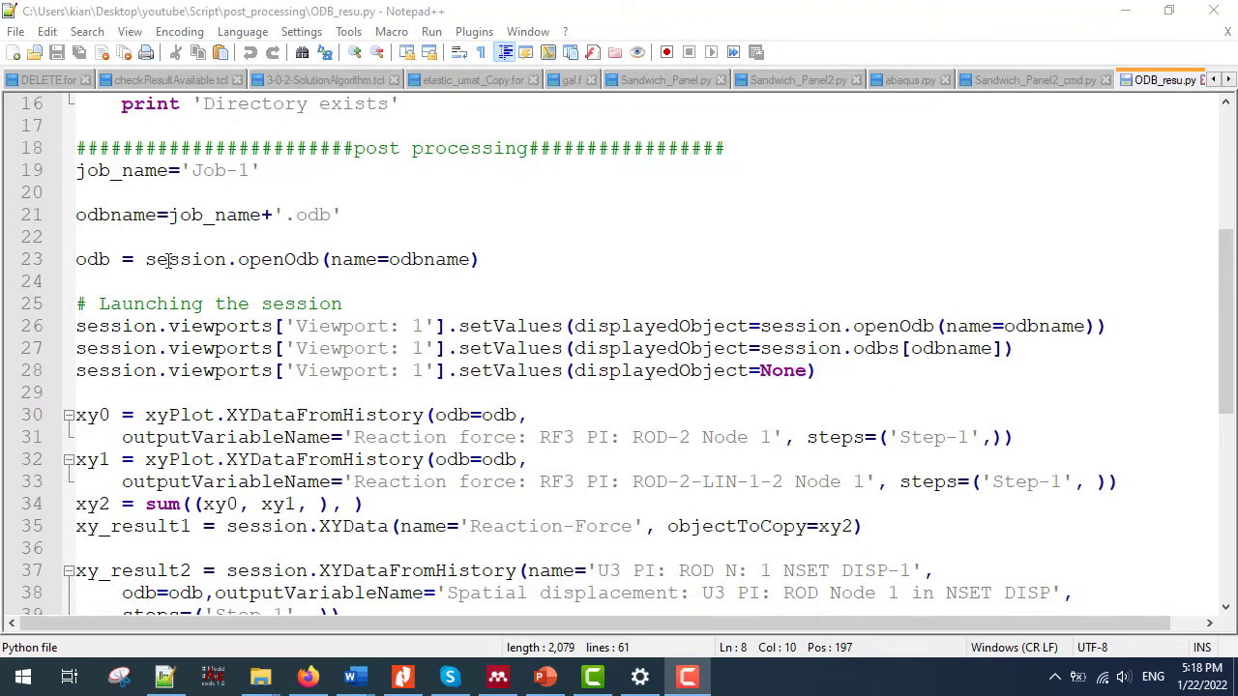
{"action": "left_click_drag", "start_coordinate": [146, 259], "coordinate": [320, 259]}
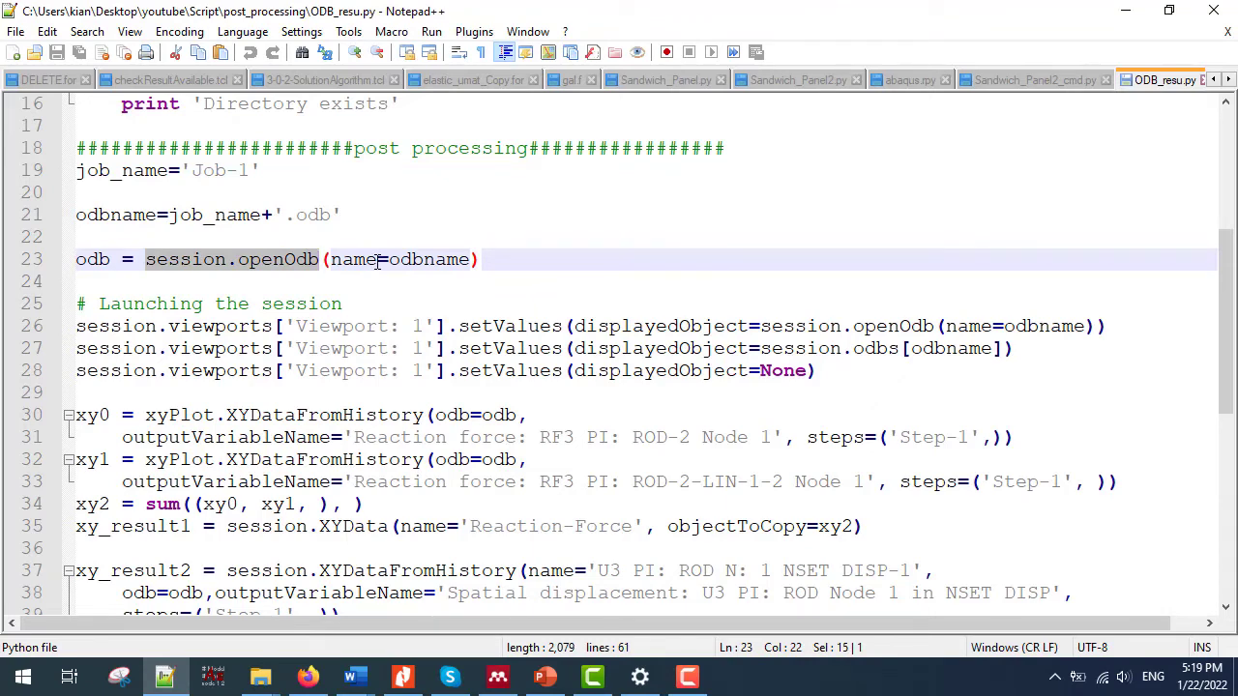
{"action": "left_click_drag", "start_coordinate": [834, 373], "coordinate": [73, 323]}
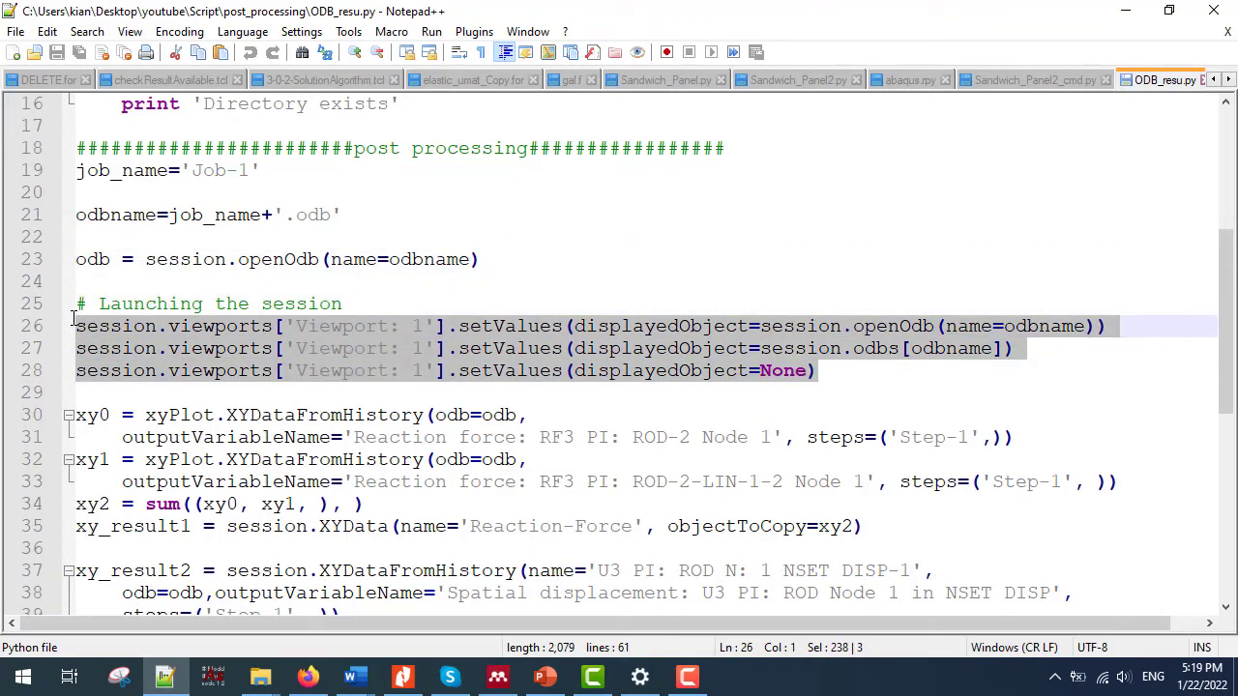
{"action": "scroll", "coordinate": [376, 281], "scroll_direction": "down", "scroll_amount": 2}
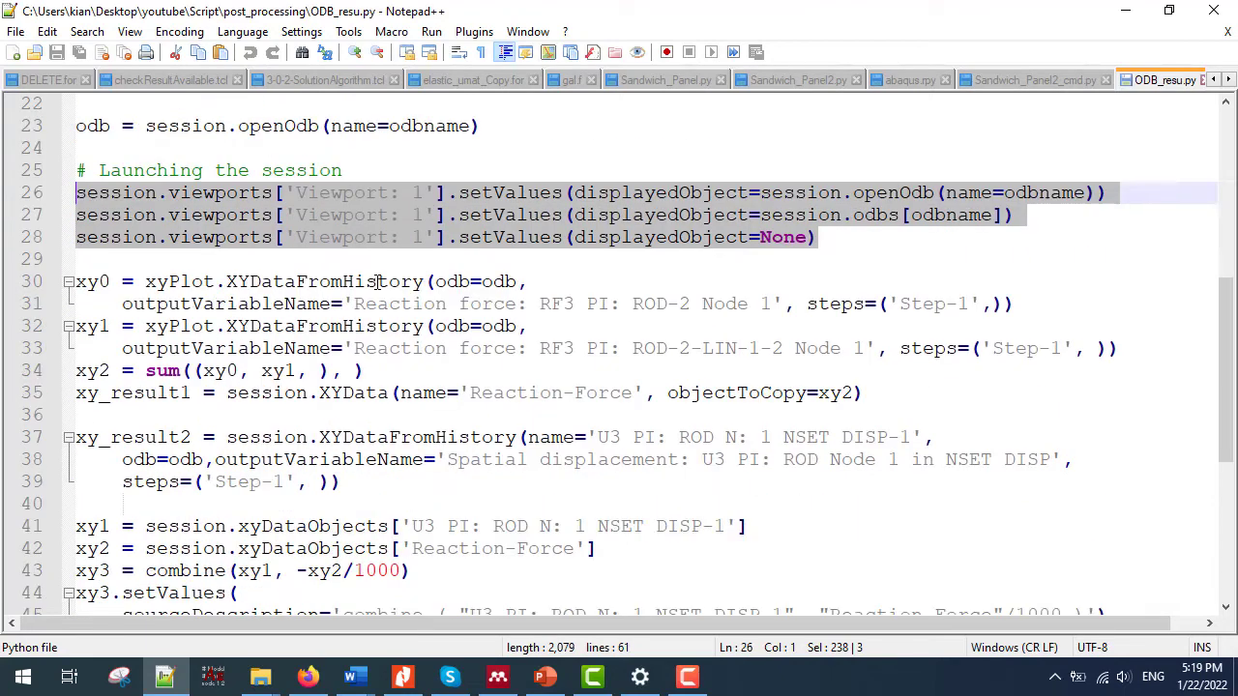
{"action": "scroll", "coordinate": [376, 282], "scroll_direction": "down", "scroll_amount": 1}
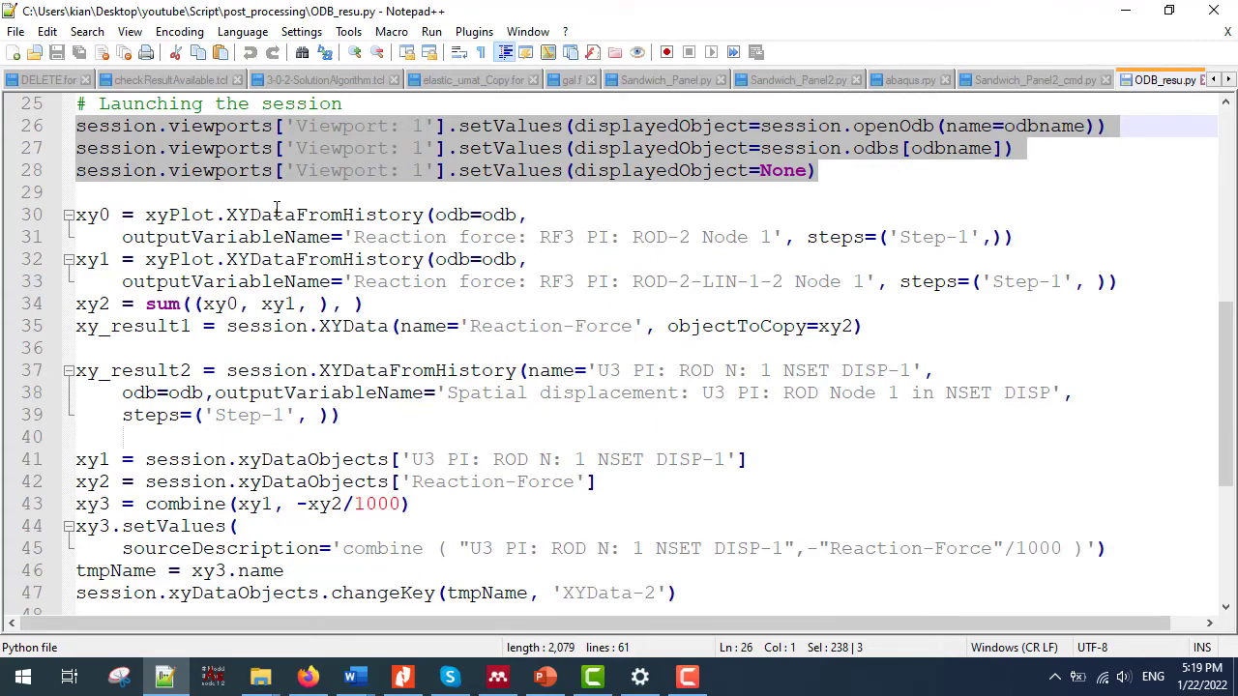
{"action": "double_click", "coordinate": [350, 212]}
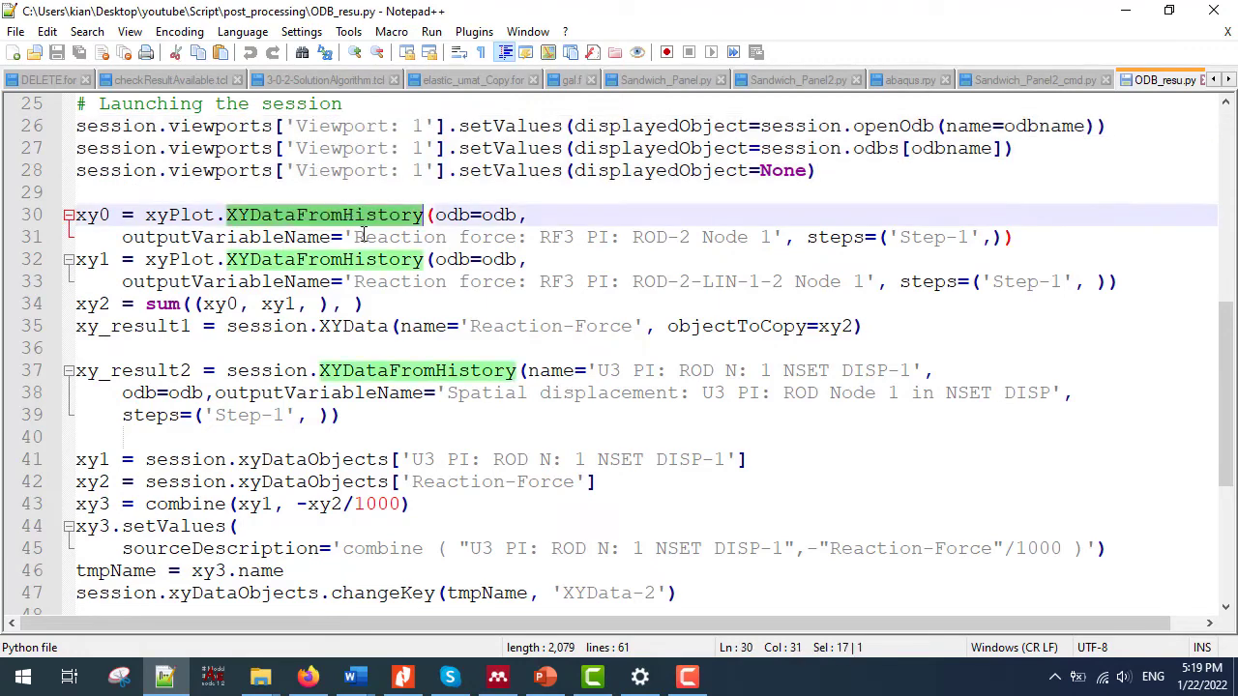
{"action": "double_click", "coordinate": [371, 260]}
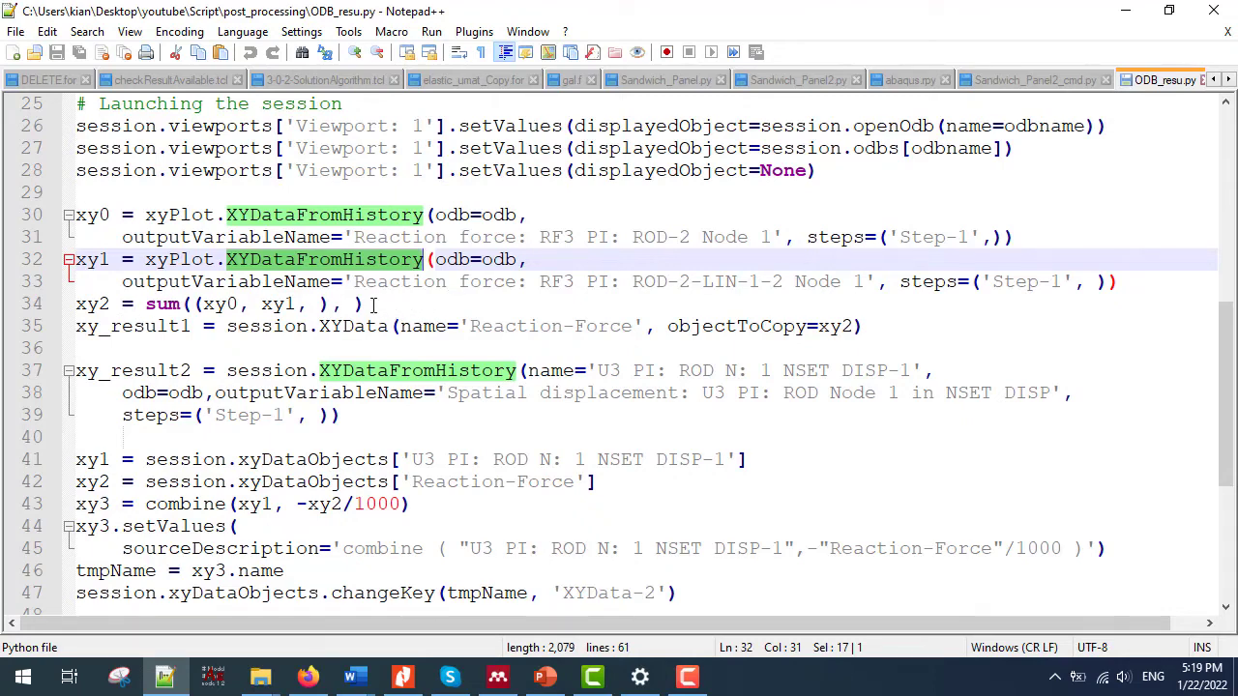
{"action": "left_click_drag", "start_coordinate": [372, 304], "coordinate": [145, 306]}
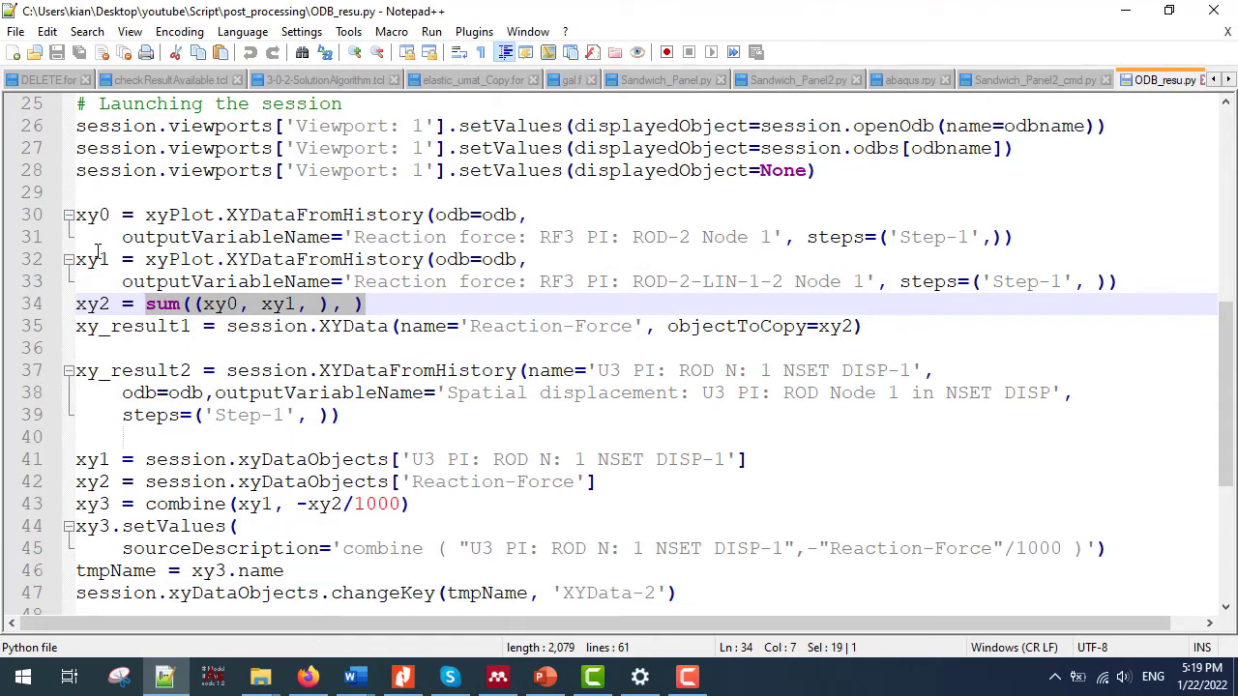
{"action": "double_click", "coordinate": [89, 306]}
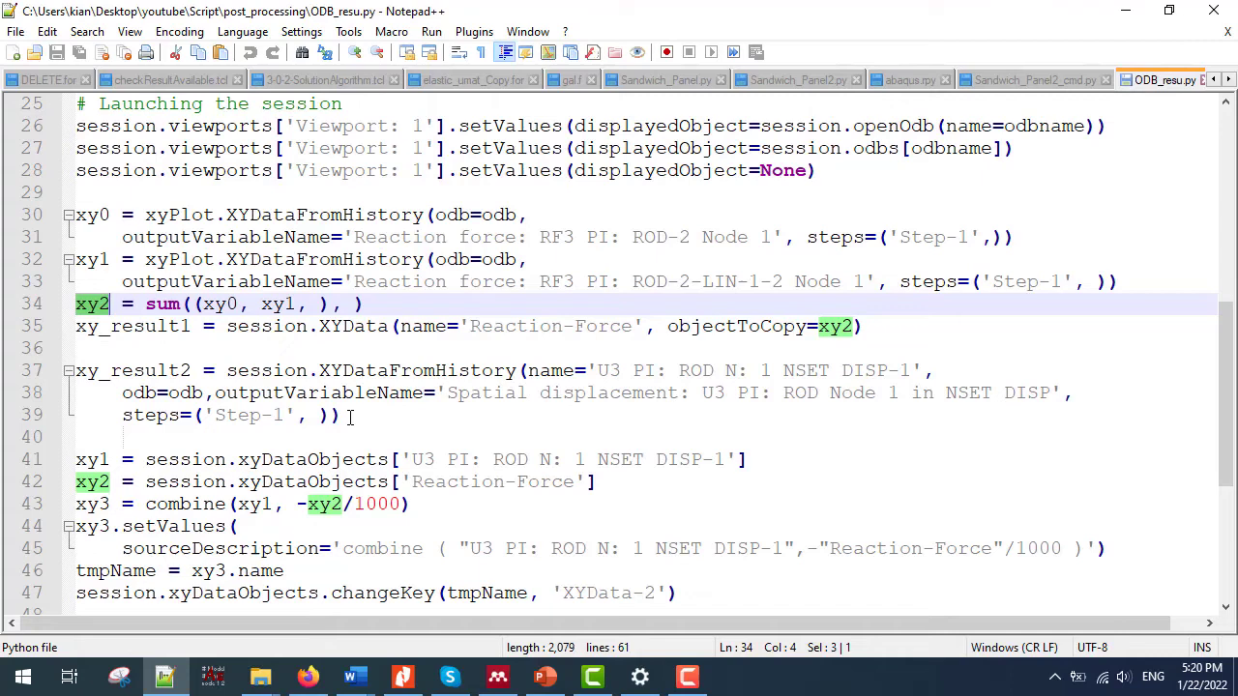
{"action": "left_click_drag", "start_coordinate": [350, 416], "coordinate": [78, 214]}
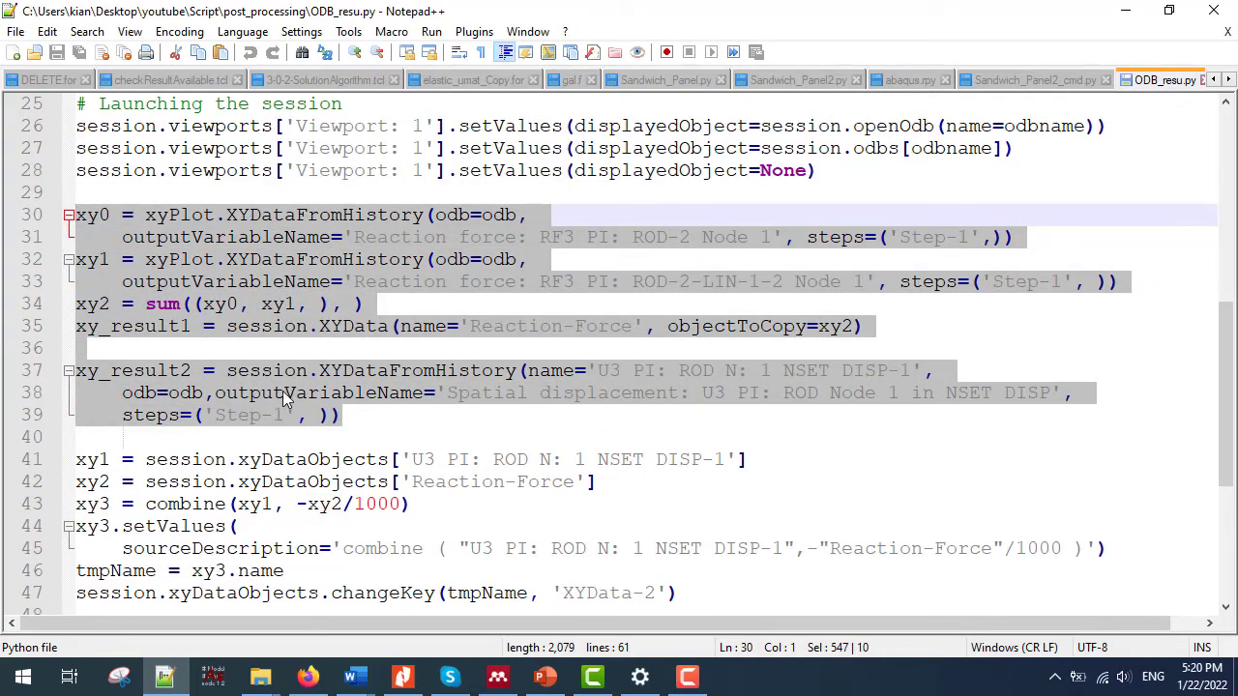
{"action": "scroll", "coordinate": [410, 430], "scroll_direction": "down", "scroll_amount": 1}
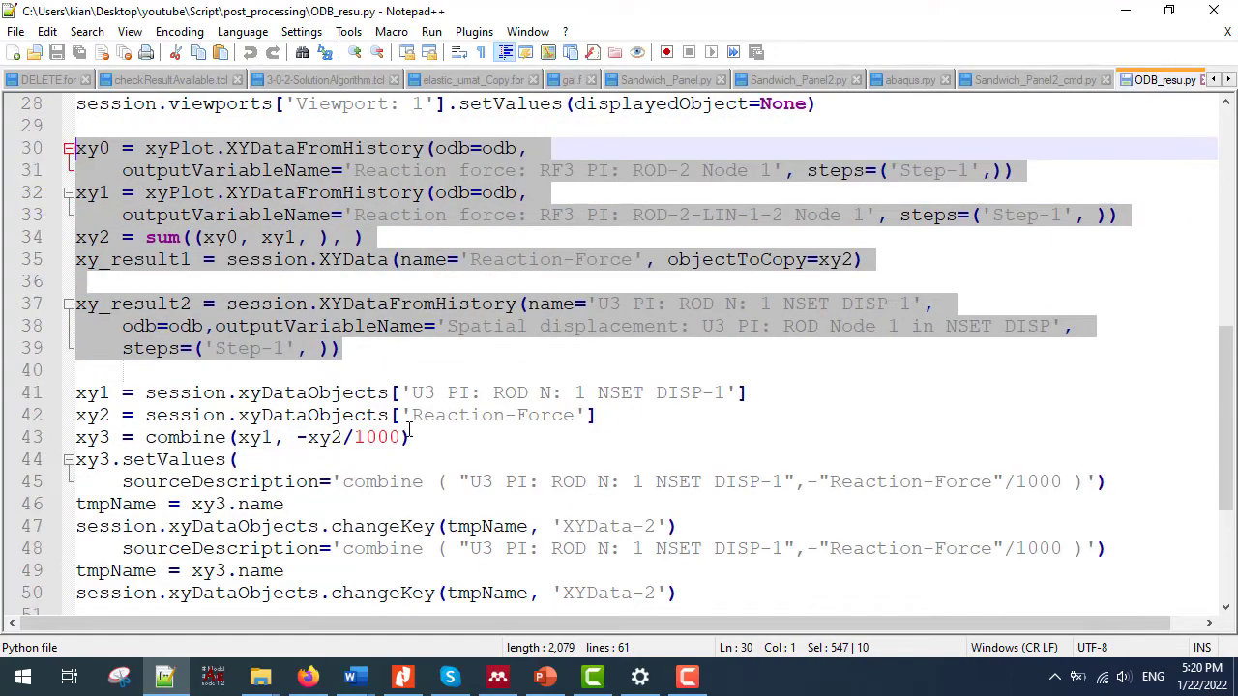
{"action": "scroll", "coordinate": [416, 416], "scroll_direction": "down", "scroll_amount": 1}
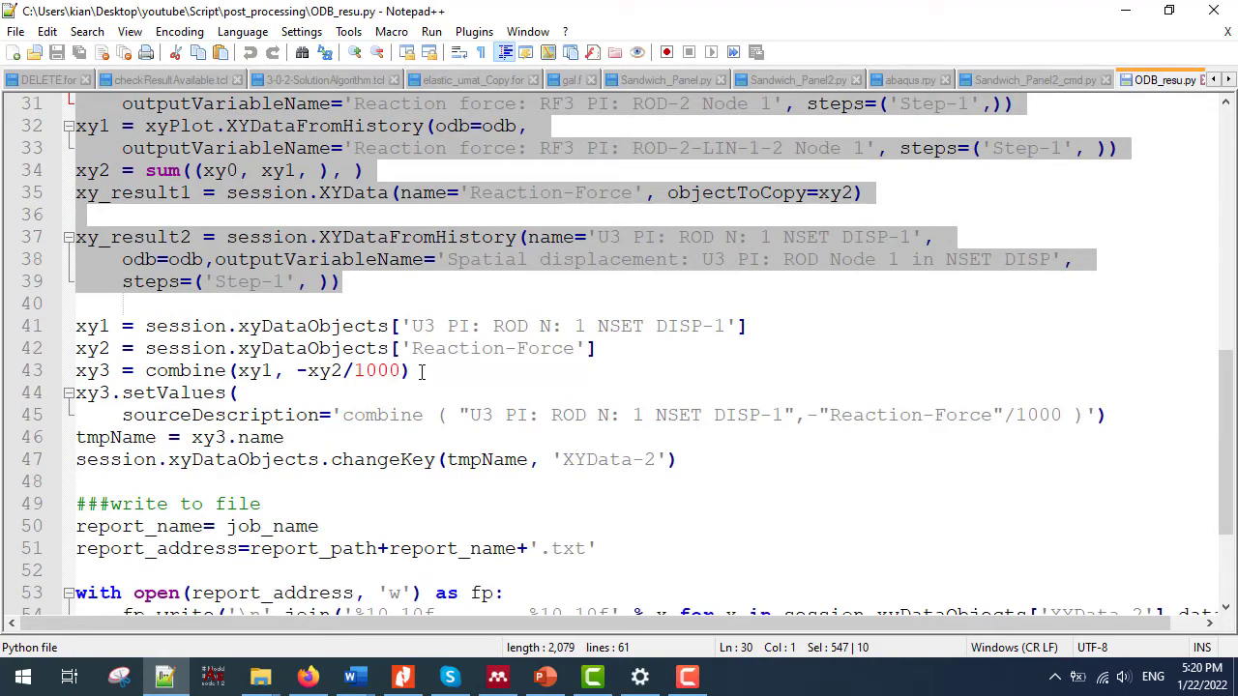
{"action": "left_click", "coordinate": [422, 371]}
{"action": "key", "text": "shift+Left"}
{"action": "key", "text": "shift+Left"}
{"action": "key", "text": "shift+Left"}
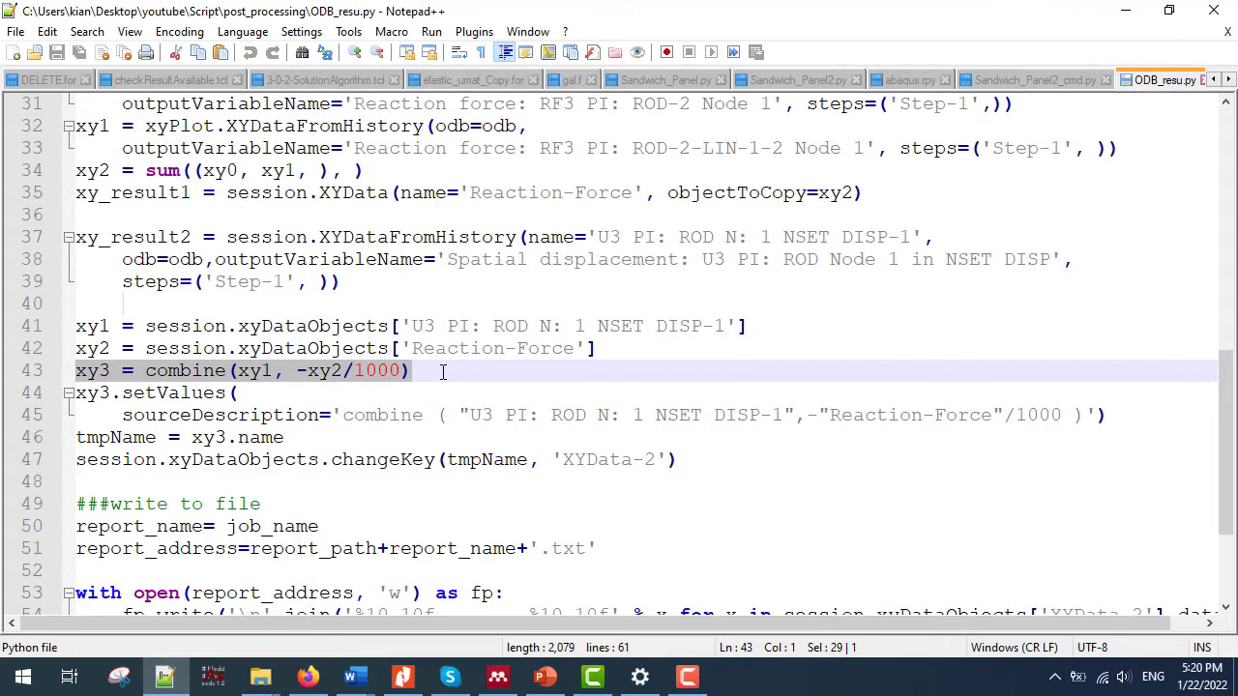
{"action": "scroll", "coordinate": [443, 372], "scroll_direction": "down", "scroll_amount": 2}
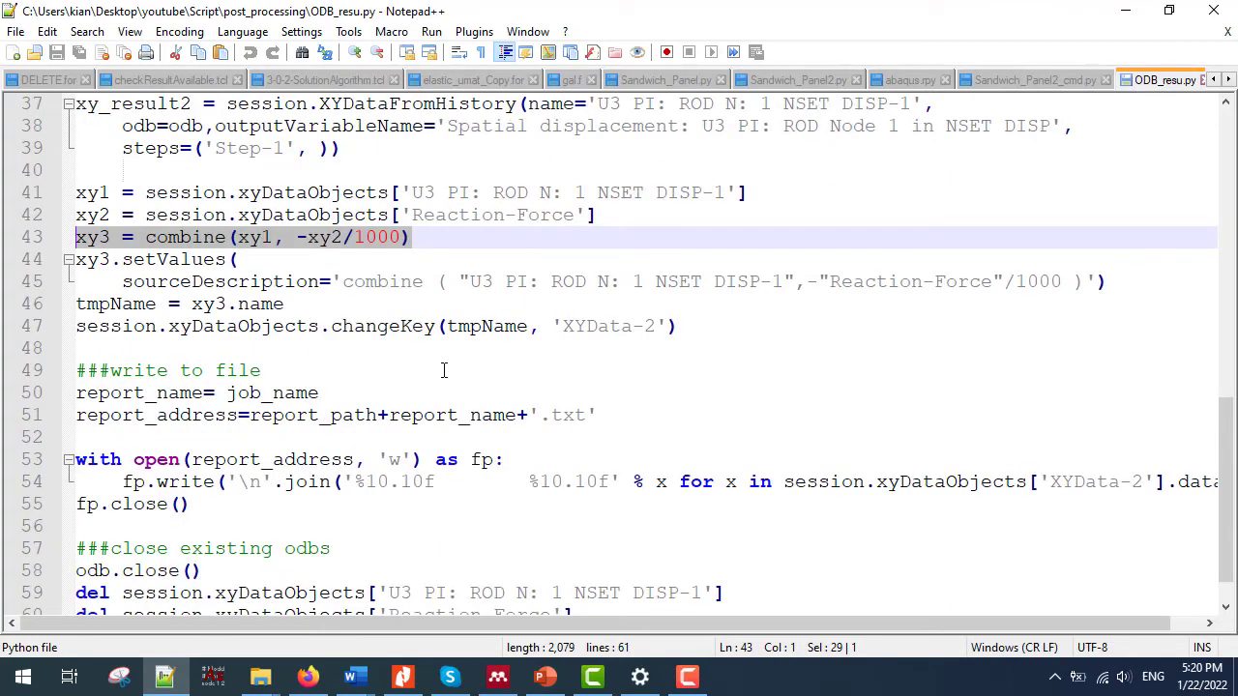
{"action": "scroll", "coordinate": [443, 371], "scroll_direction": "down", "scroll_amount": 1}
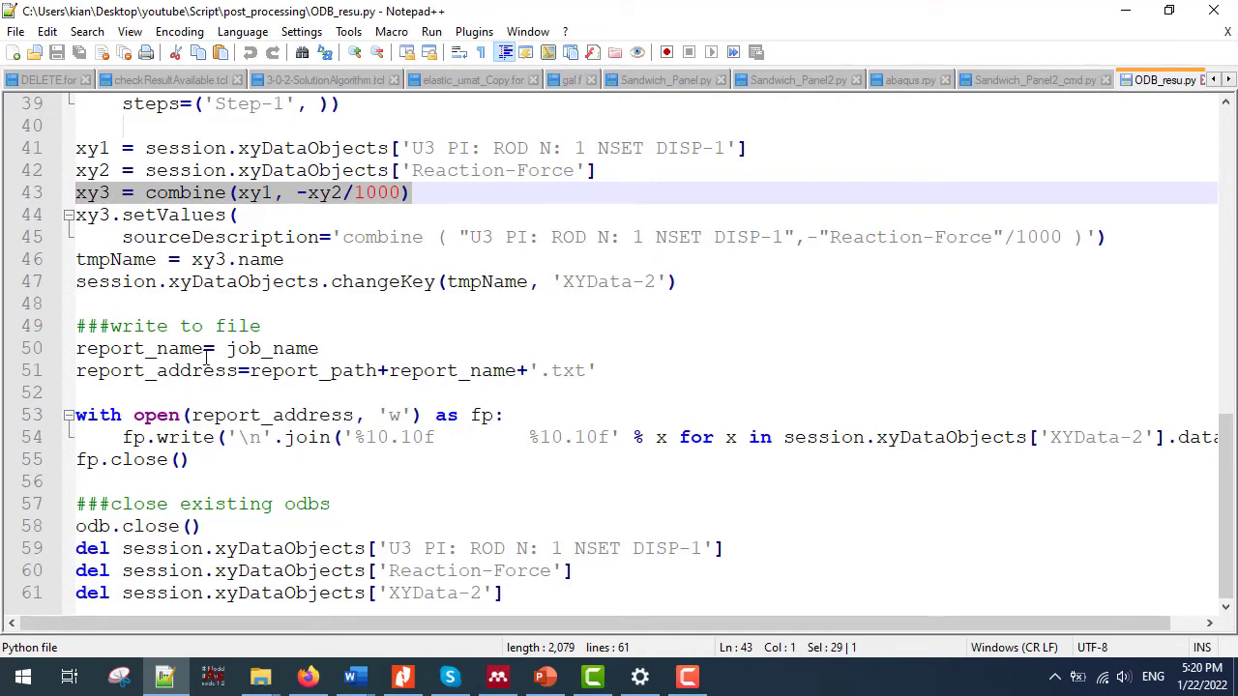
{"action": "double_click", "coordinate": [325, 371]}
{"action": "double_click", "coordinate": [425, 372]}
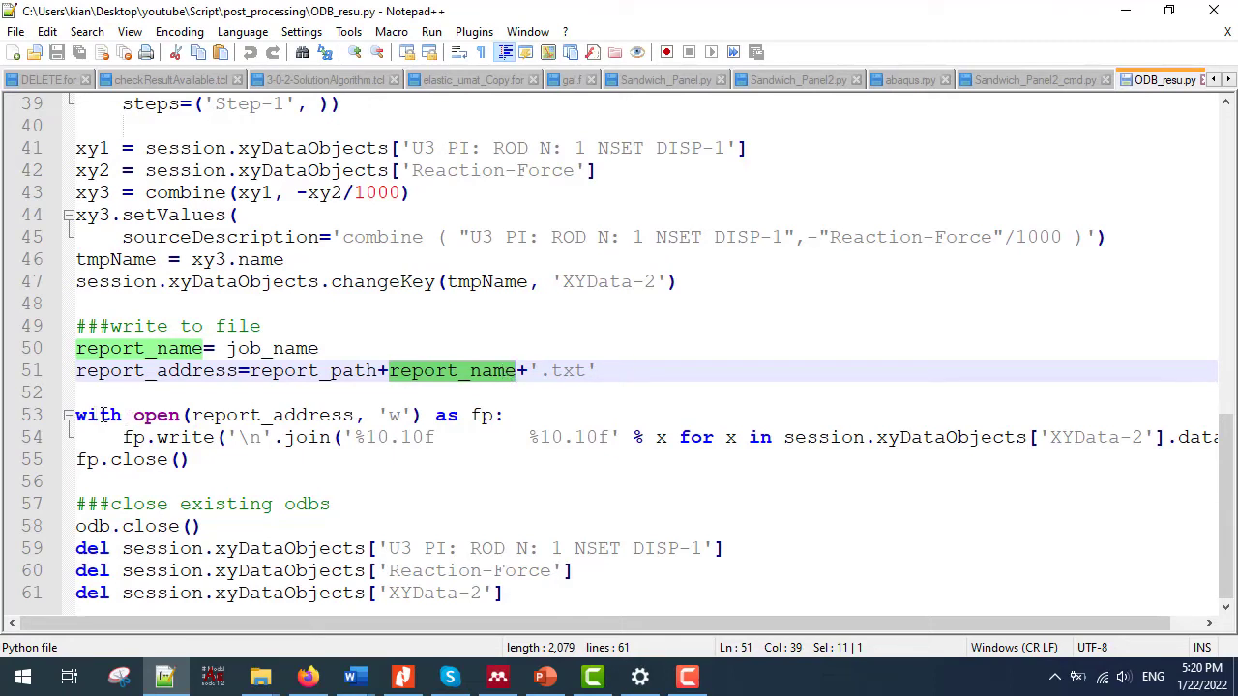
{"action": "double_click", "coordinate": [186, 437]}
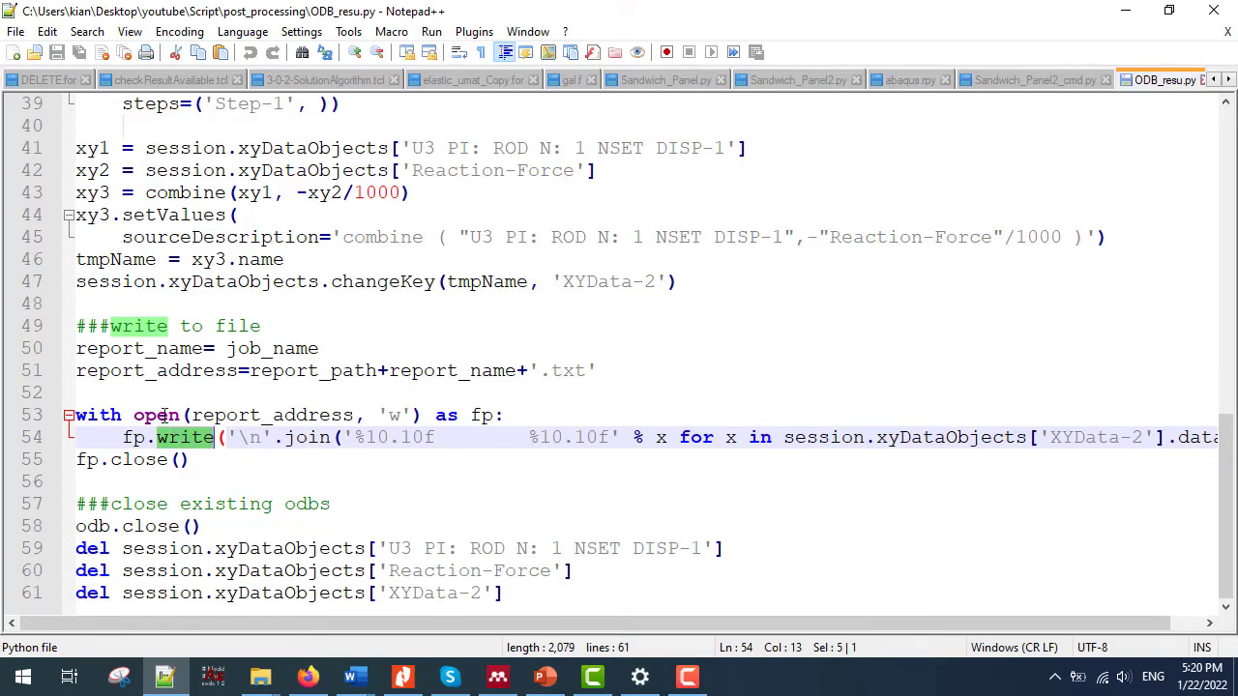
{"action": "left_click_drag", "start_coordinate": [133, 415], "coordinate": [516, 415]}
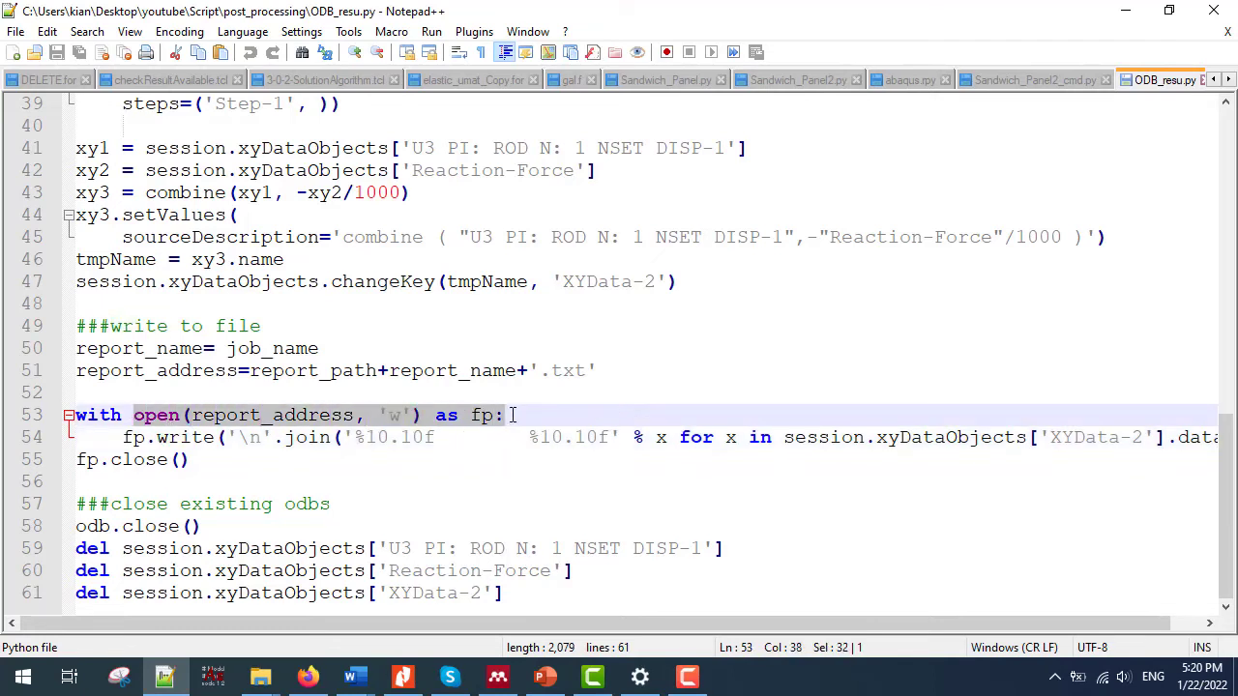
{"action": "left_click", "coordinate": [299, 437]}
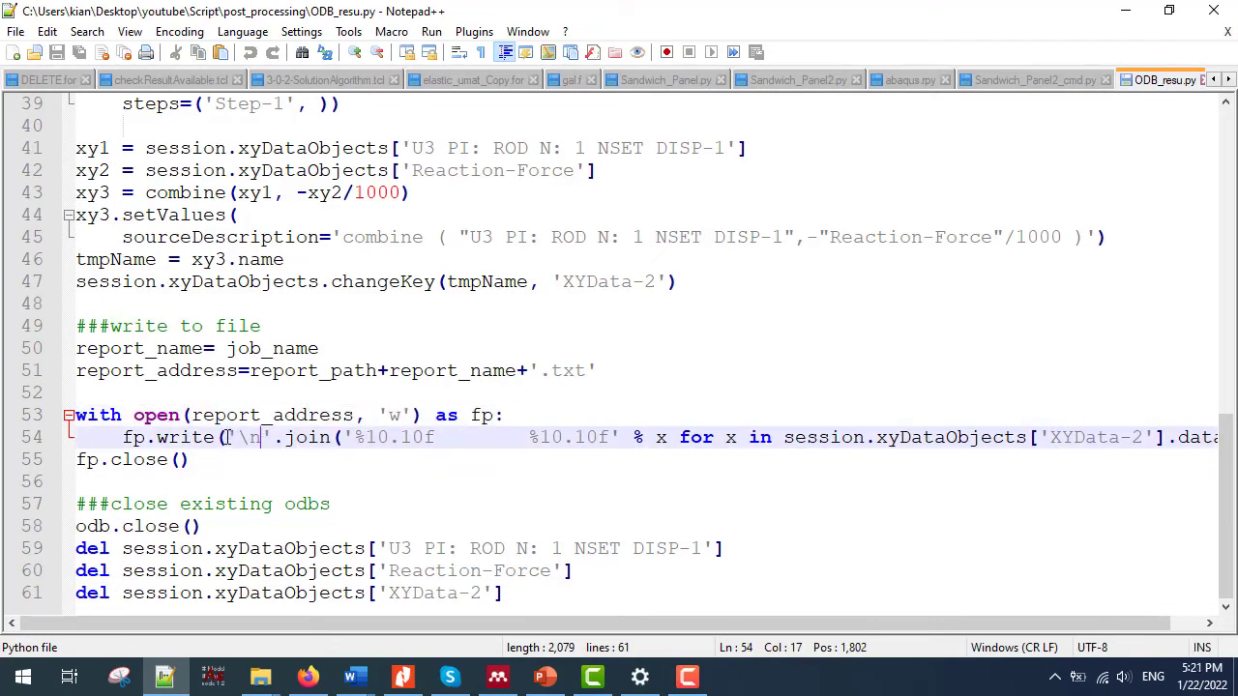
{"action": "left_click_drag", "start_coordinate": [238, 437], "coordinate": [261, 438]}
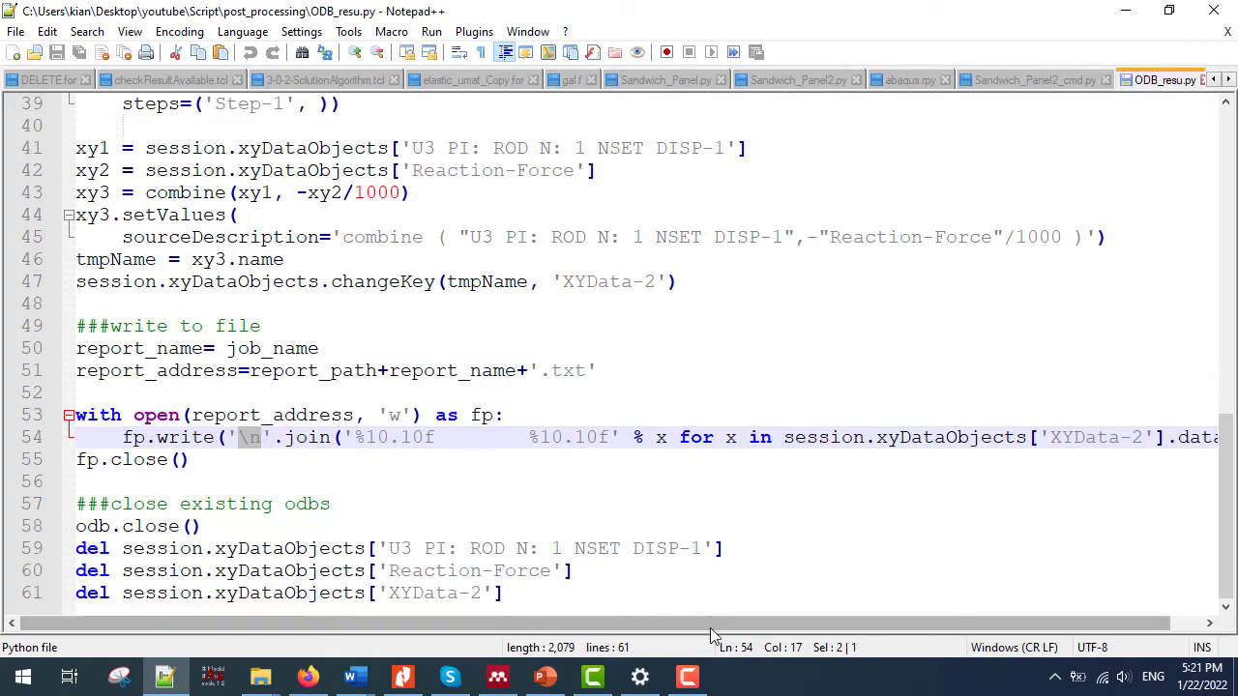
{"action": "left_click_drag", "start_coordinate": [710, 624], "coordinate": [880, 624]}
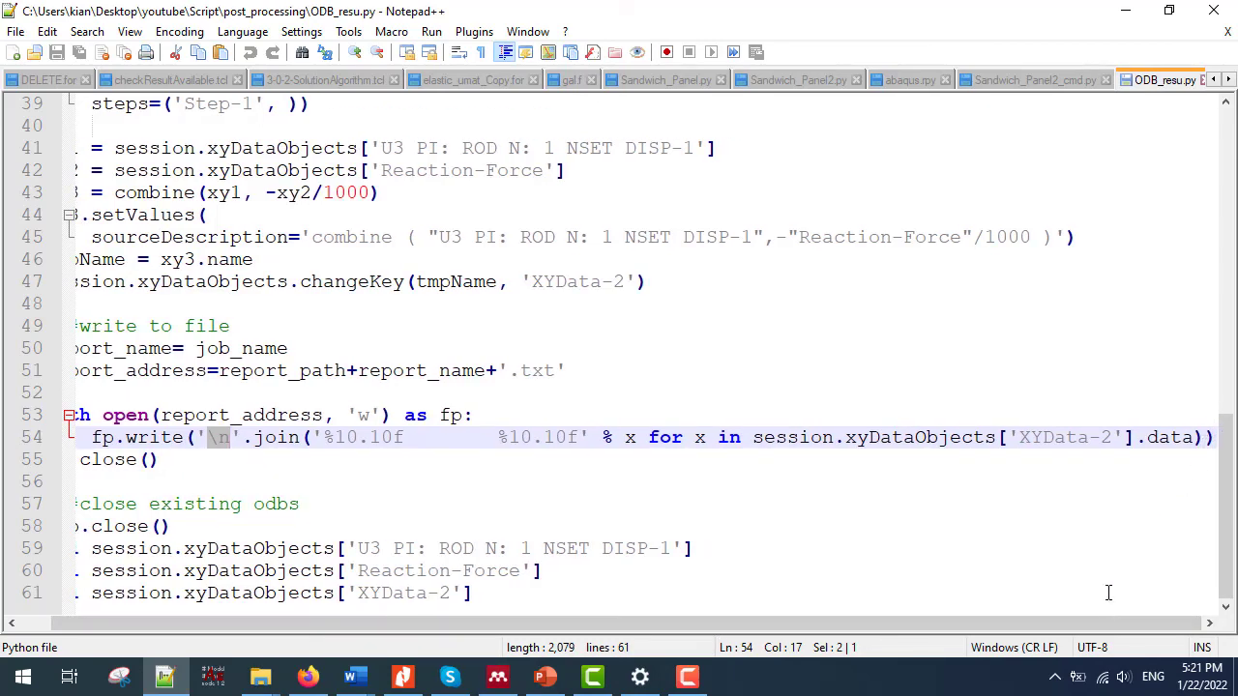
{"action": "left_click_drag", "start_coordinate": [1099, 627], "coordinate": [953, 624]}
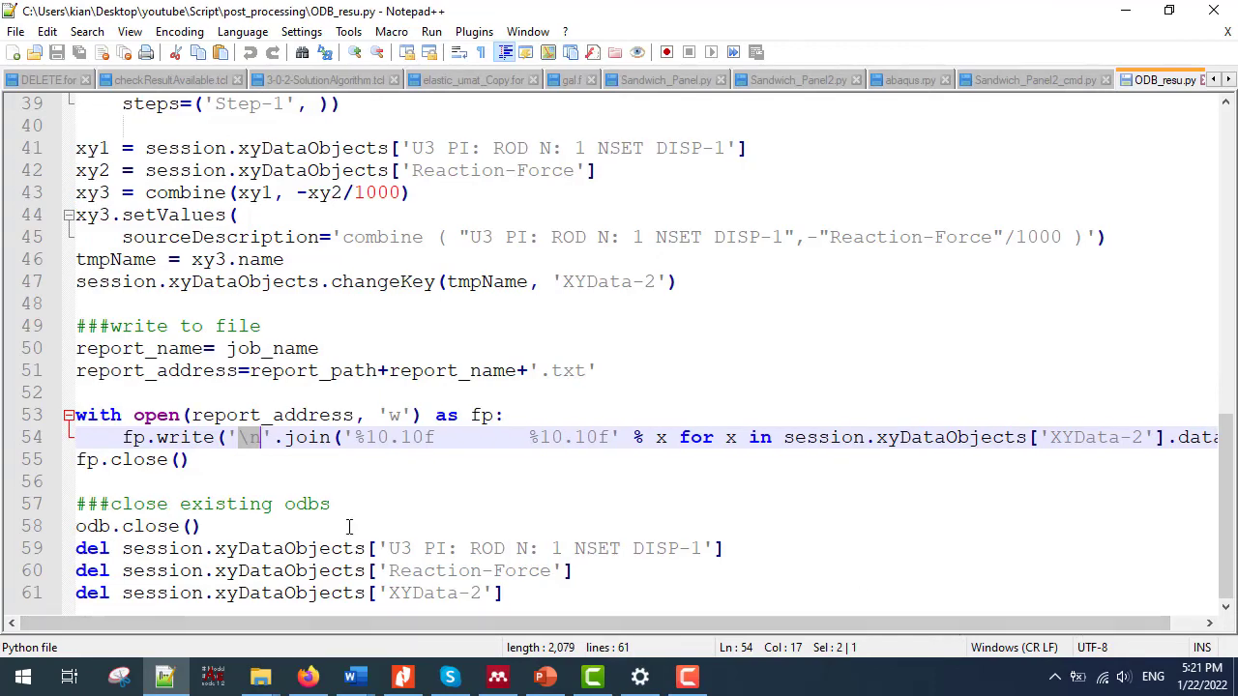
{"action": "mouse_move", "coordinate": [527, 593]}
{"action": "left_mouse_down"}
{"action": "mouse_move", "coordinate": [136, 548]}
{"action": "mouse_move", "coordinate": [76, 526]}
{"action": "left_mouse_up"}
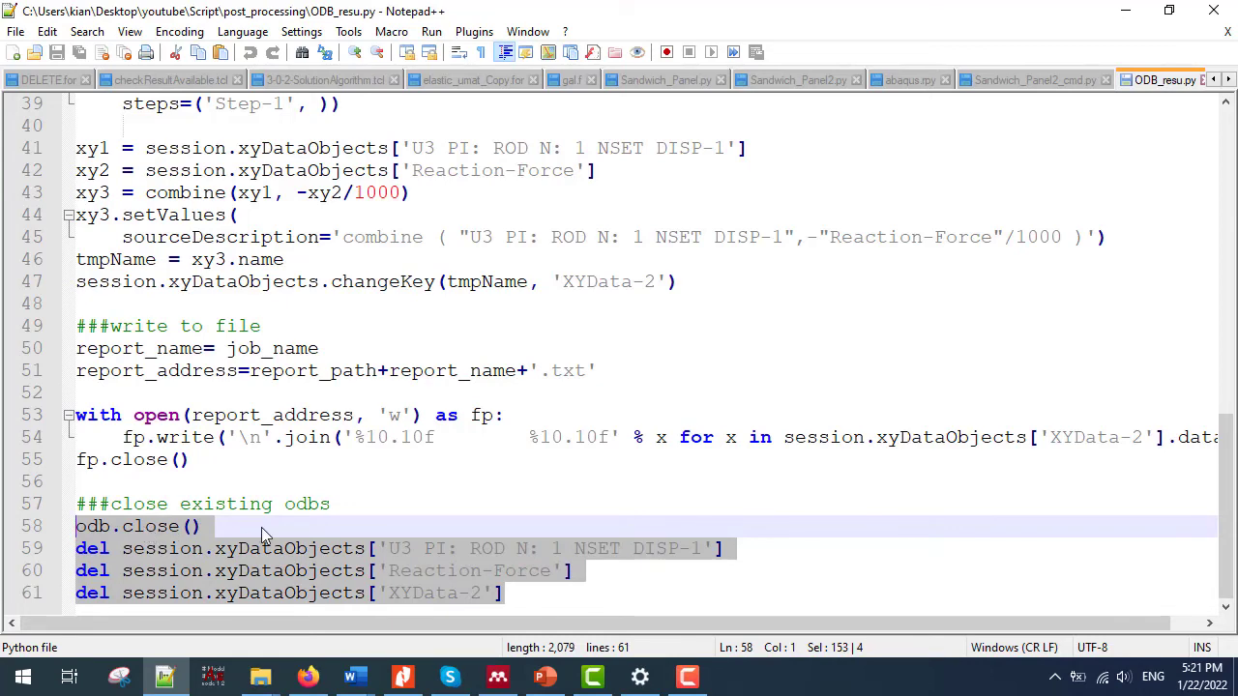
{"action": "left_click", "coordinate": [519, 594]}
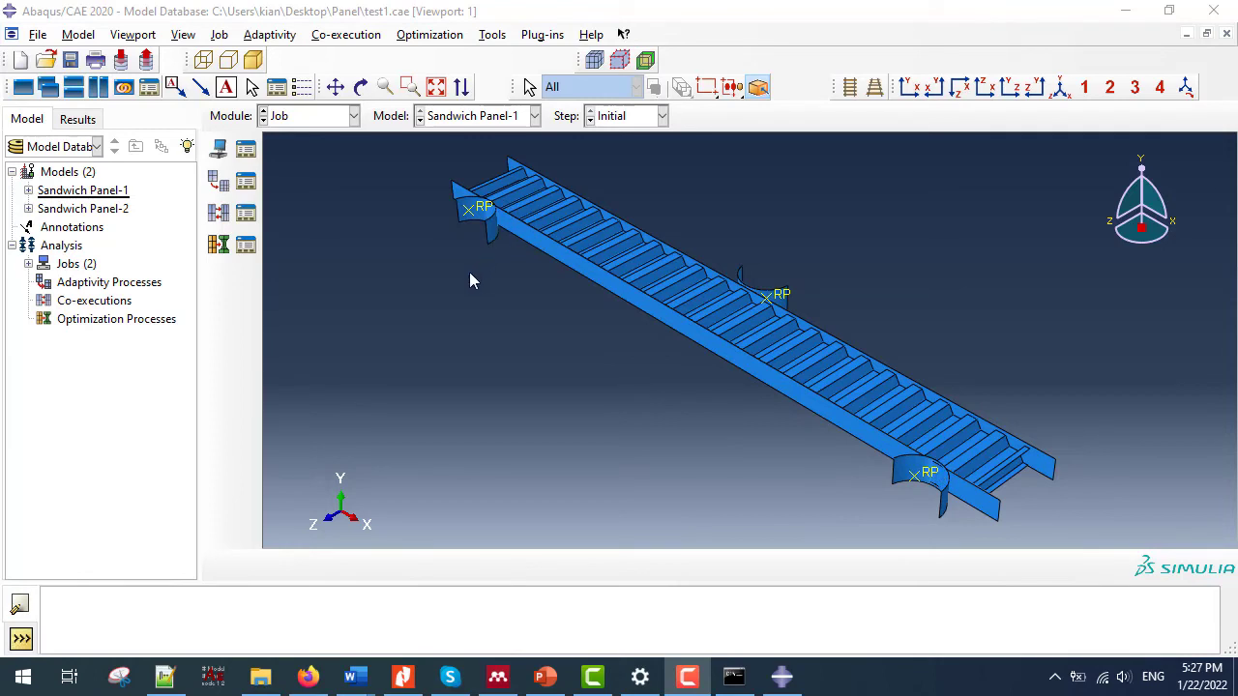
Run the ODB_resu.py script from File > Run Script so it reports 'Directory created'.
{"action": "left_click", "coordinate": [37, 36]}
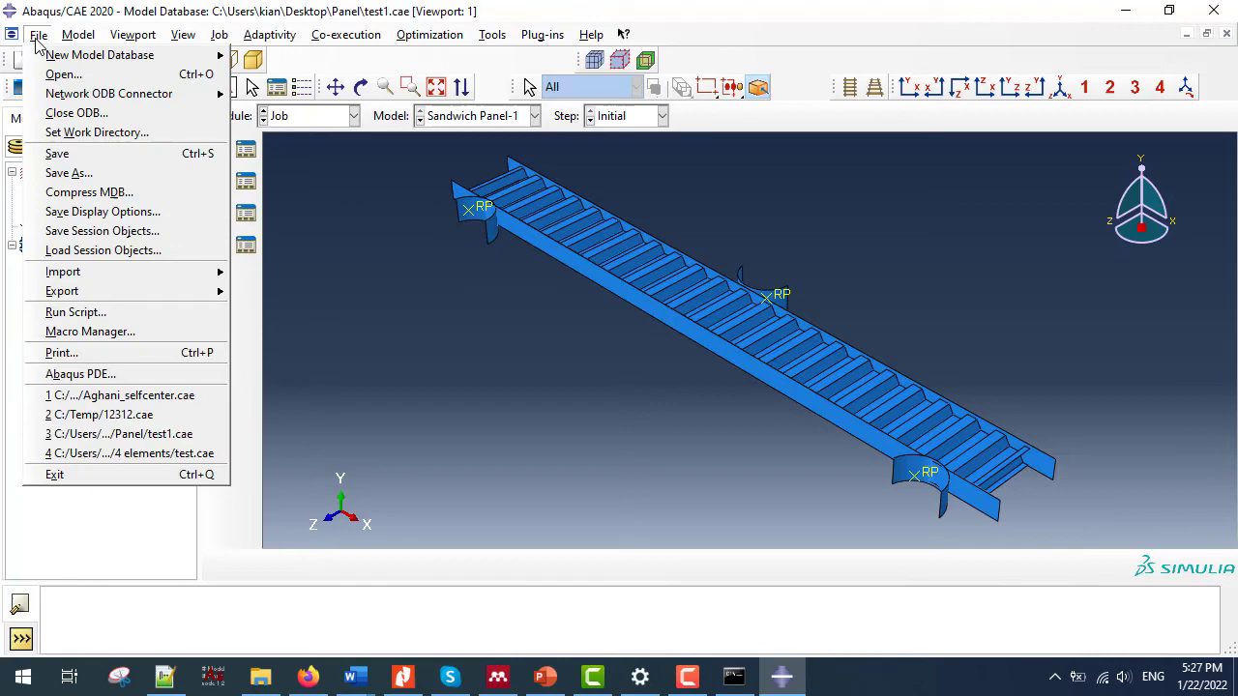
{"action": "left_click", "coordinate": [145, 313]}
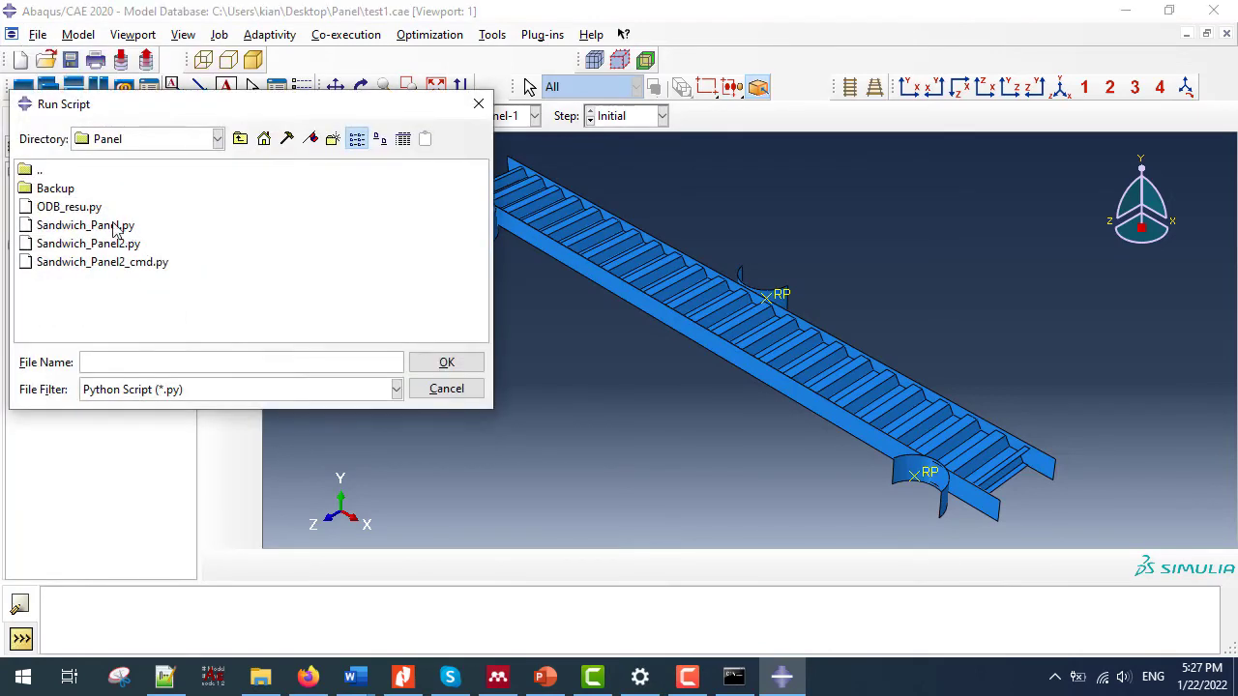
{"action": "left_click", "coordinate": [68, 208]}
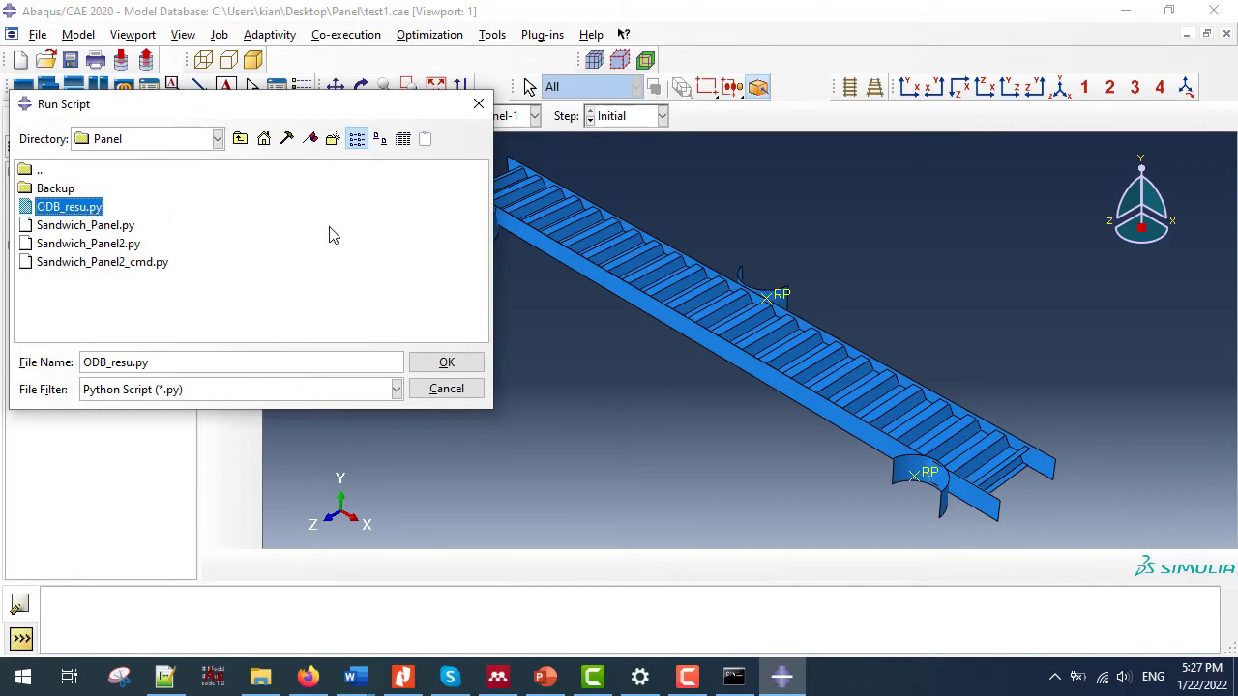
{"action": "left_click", "coordinate": [430, 369]}
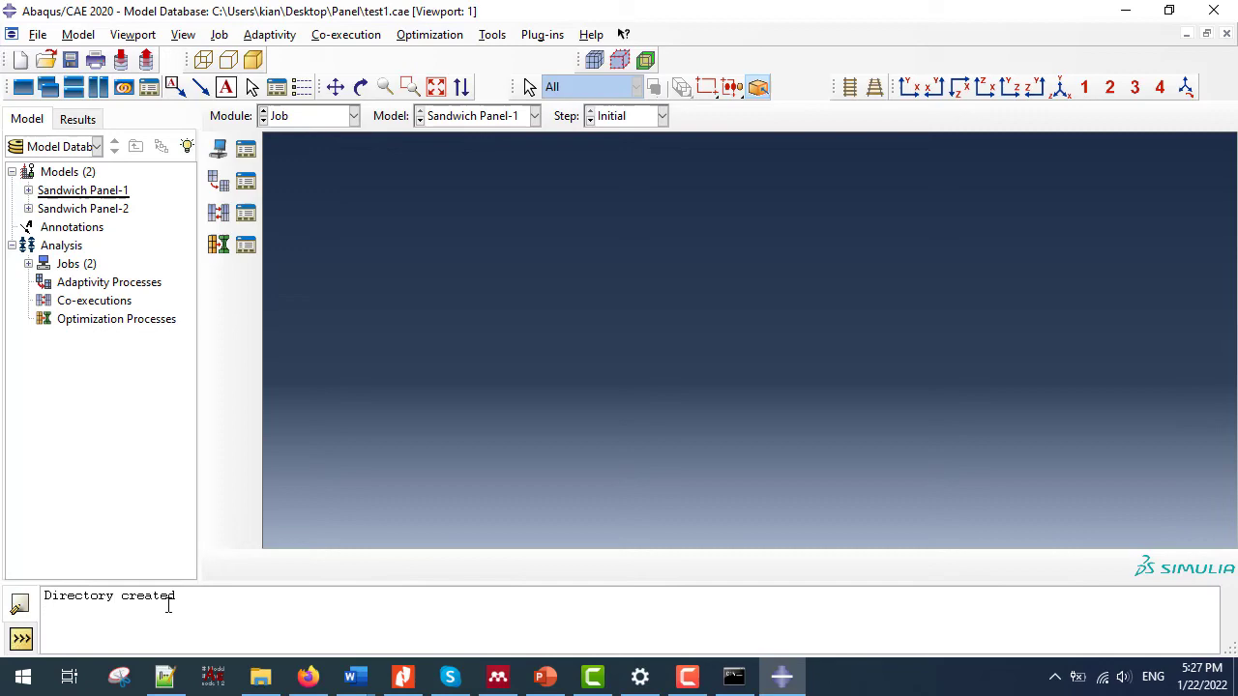
Open Job-1.txt inside the new Results folder under Panel.
{"action": "left_click", "coordinate": [261, 676]}
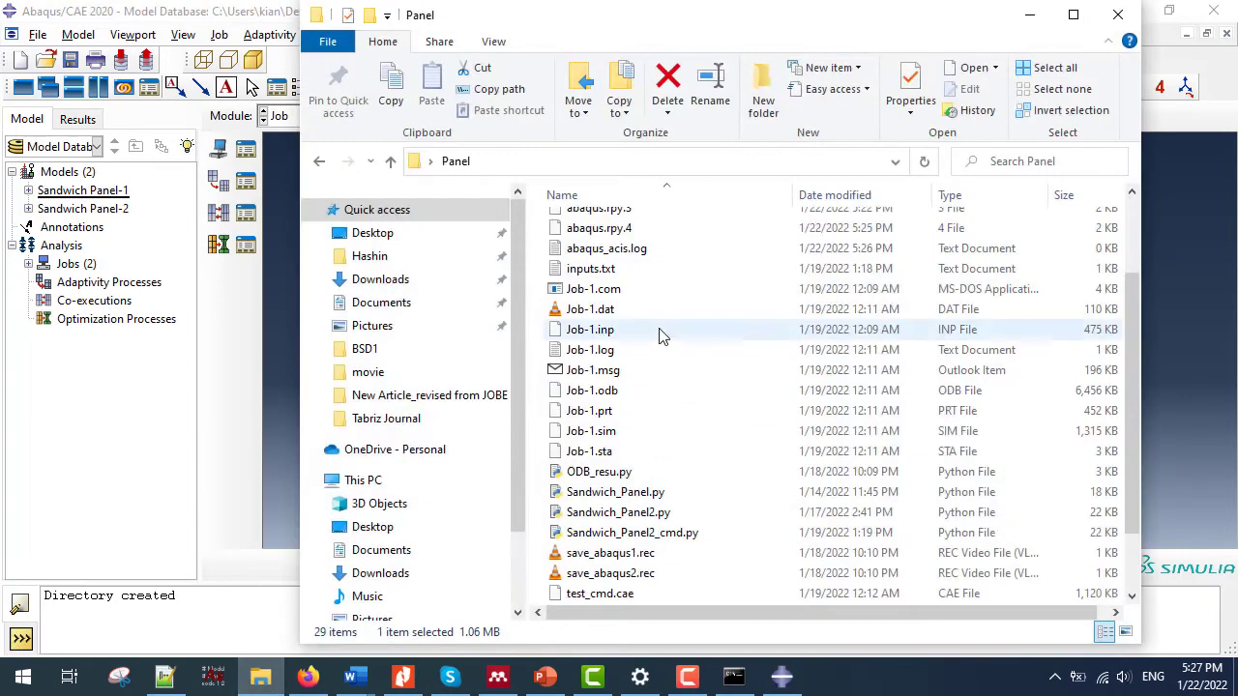
{"action": "scroll", "coordinate": [595, 348], "scroll_direction": "up", "scroll_amount": 2}
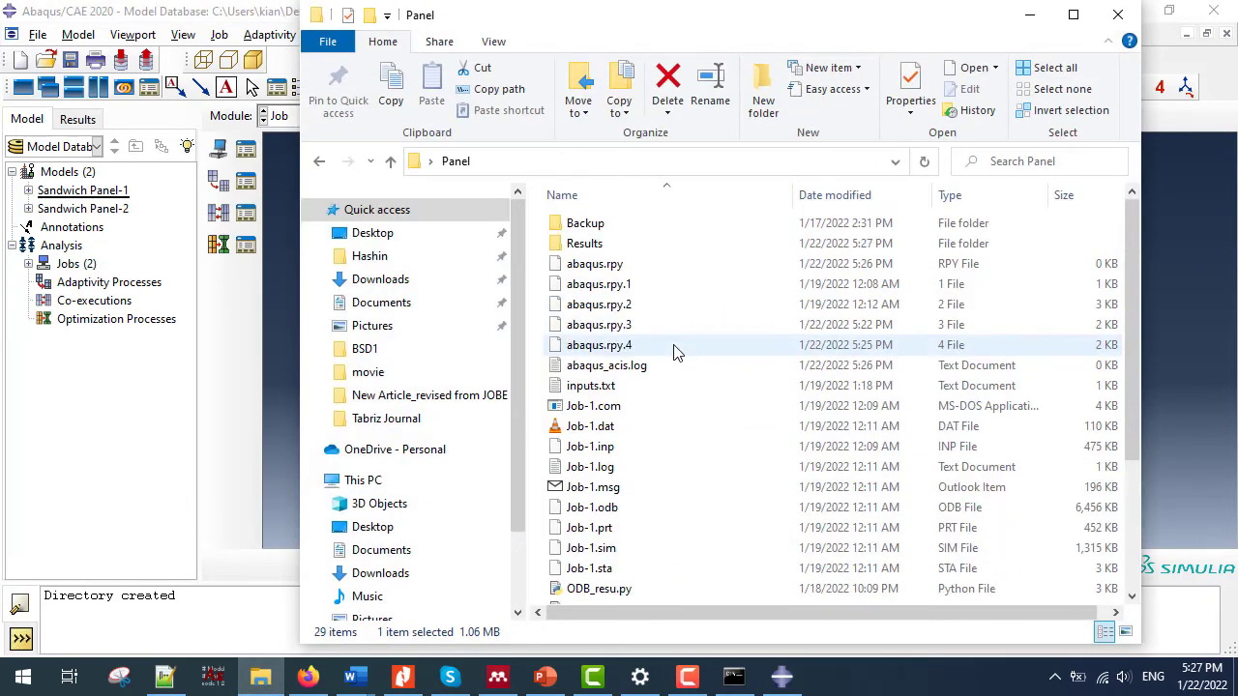
{"action": "double_click", "coordinate": [584, 244]}
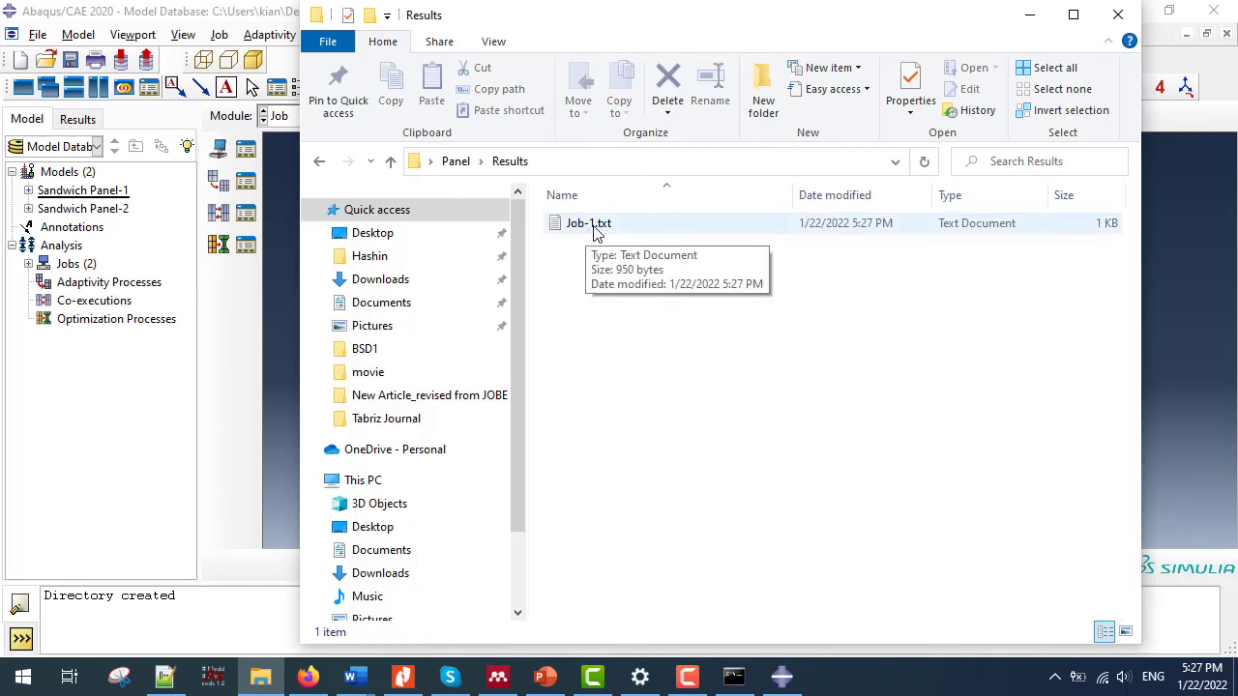
{"action": "mouse_move", "coordinate": [589, 223]}
{"action": "double_click", "coordinate": [602, 228]}
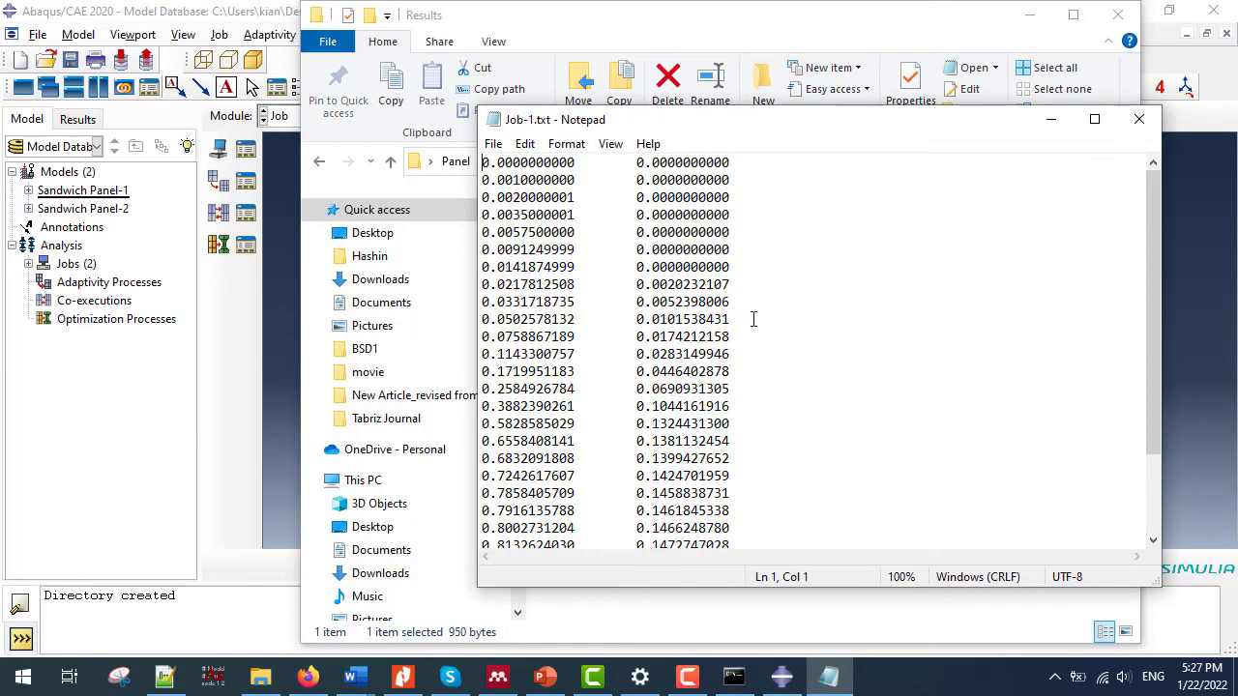
Review Job-1.txt's two-column force–displacement data, close it, and return to the Panel folder.
{"action": "scroll", "coordinate": [754, 319], "scroll_direction": "down", "scroll_amount": 2}
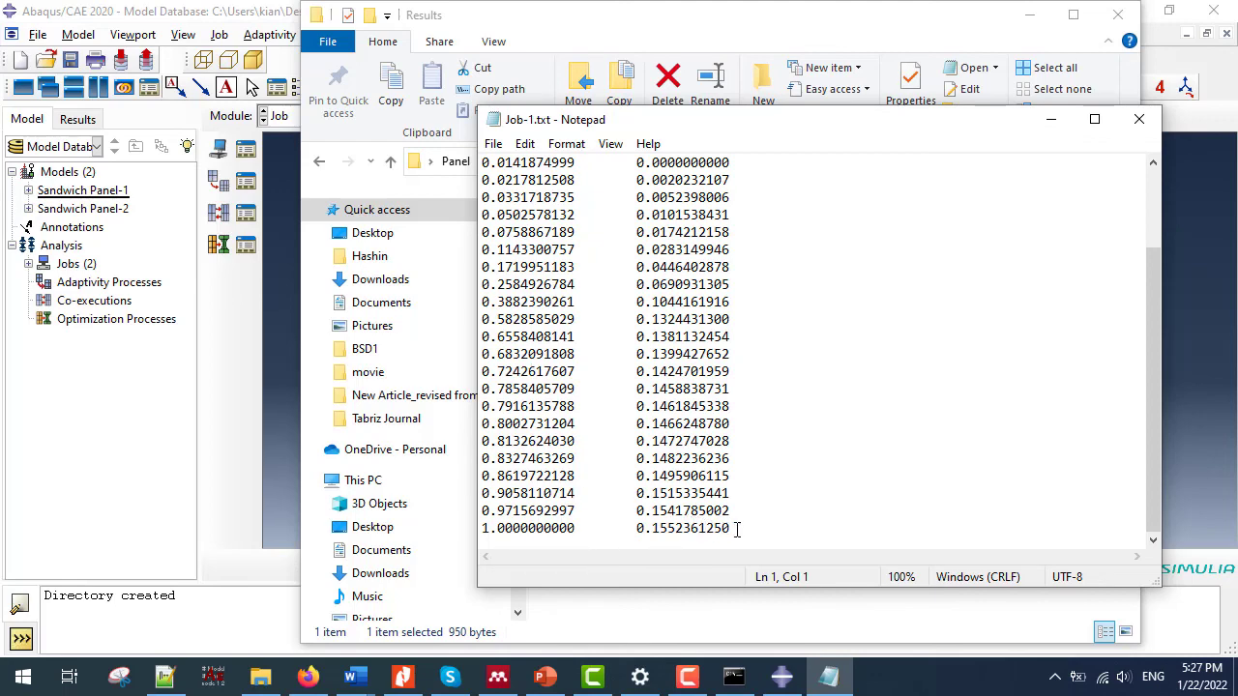
{"action": "scroll", "coordinate": [737, 529], "scroll_direction": "up", "scroll_amount": 5}
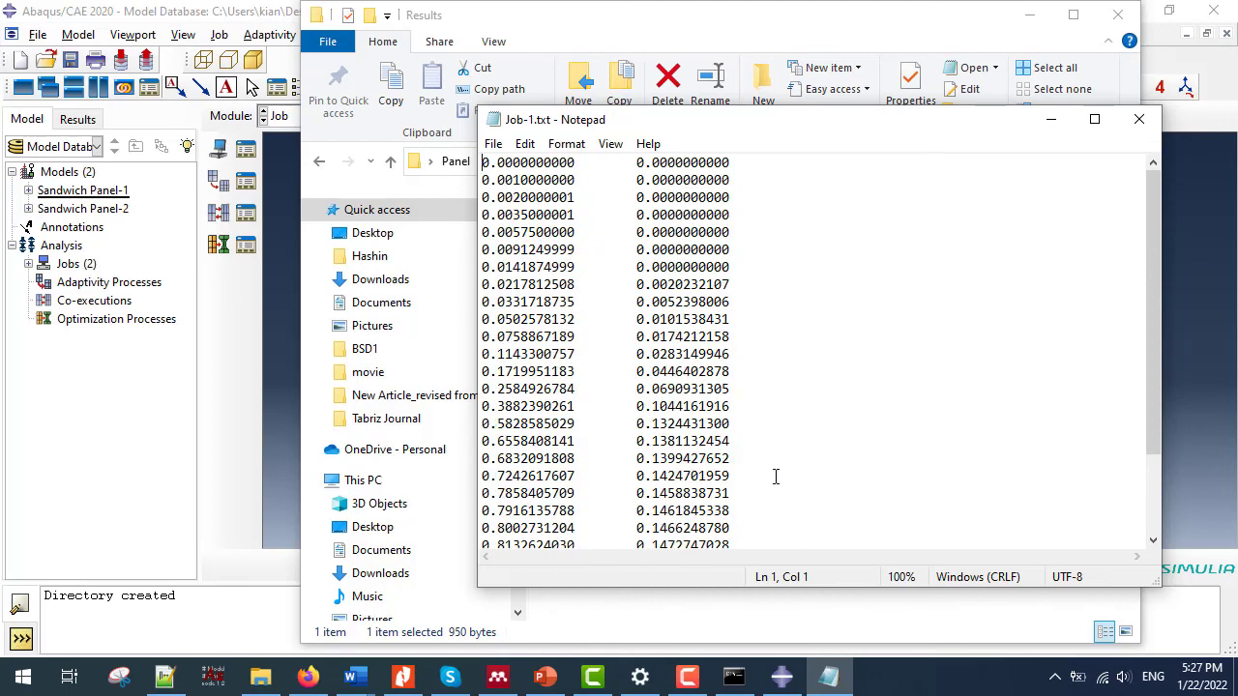
{"action": "left_click", "coordinate": [1137, 119]}
{"action": "left_click", "coordinate": [390, 162]}
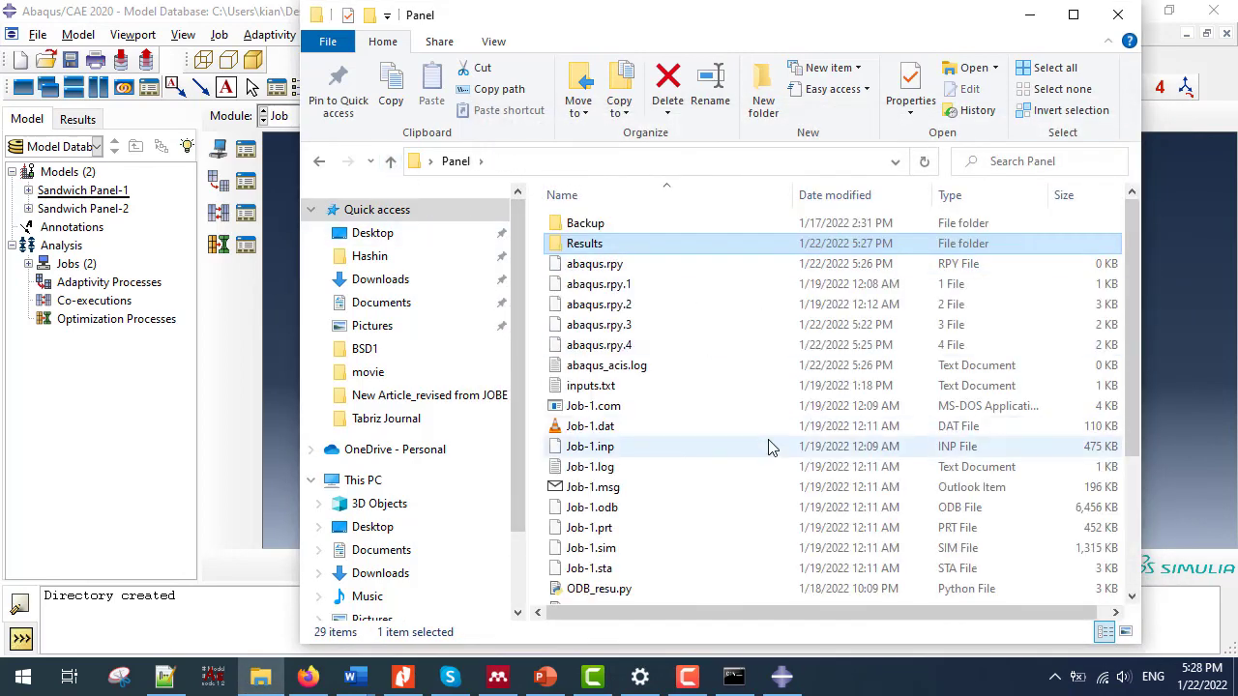